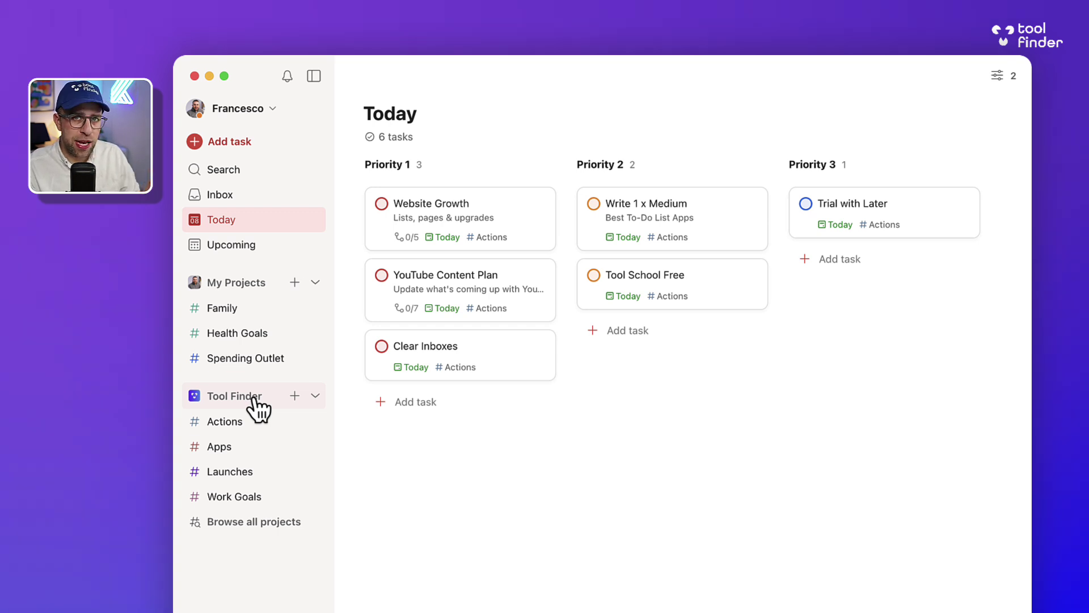
# Step: Open the Tool Finder projects overview, try the search and Active projects filter, then open the + Add menu
pyautogui.click(257, 399)
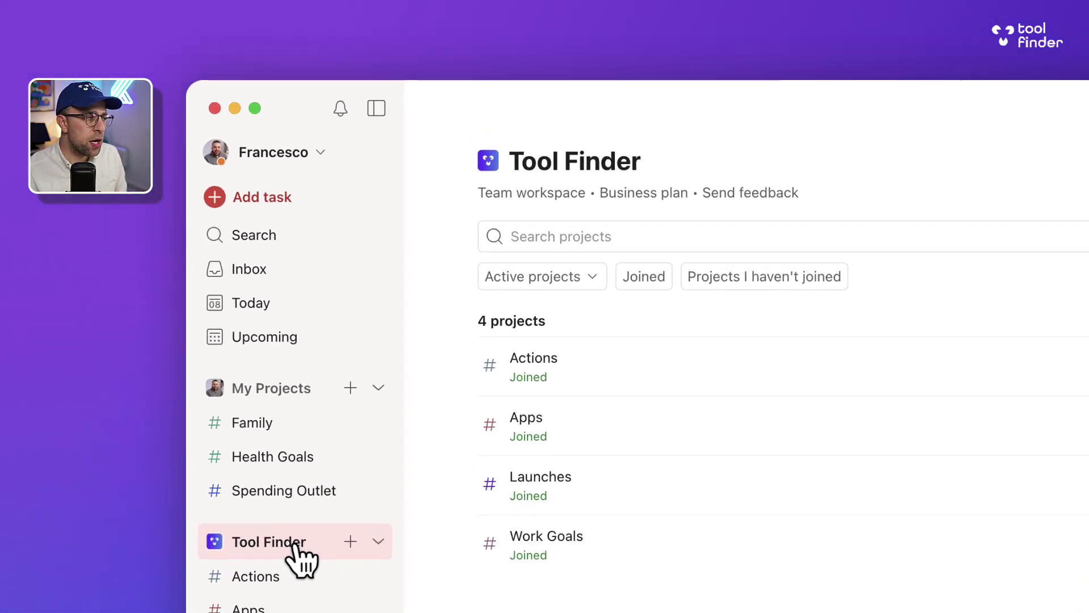
pyautogui.click(560, 231)
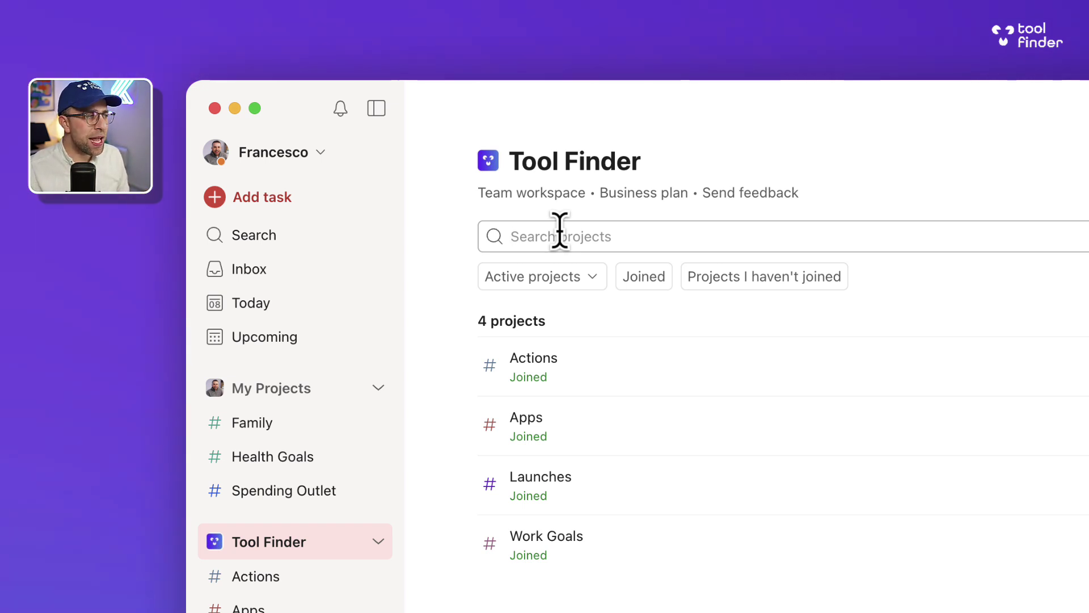
pyautogui.click(557, 283)
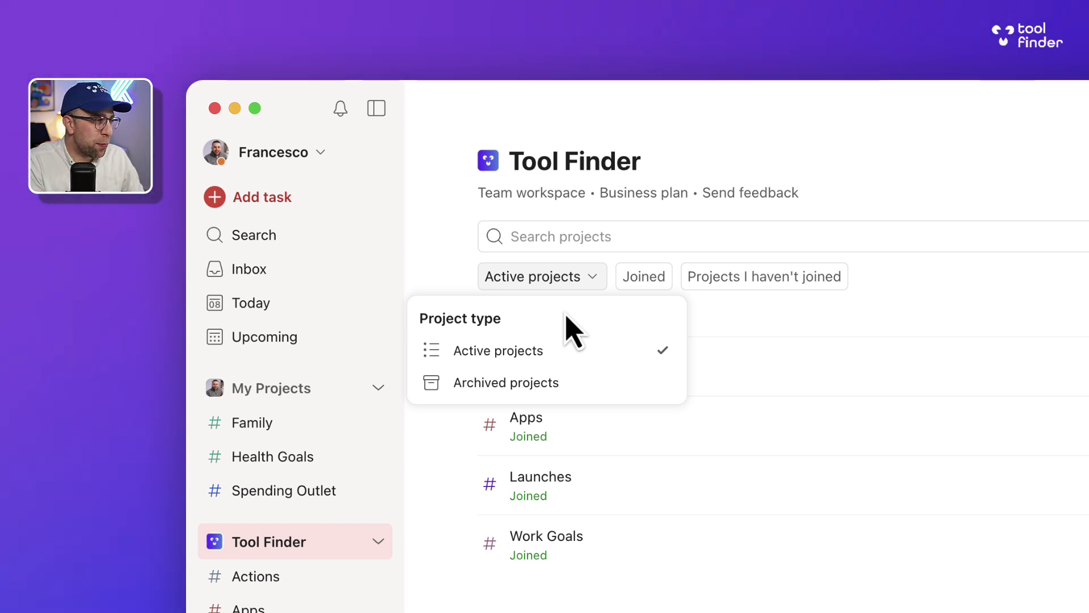
pyautogui.click(573, 283)
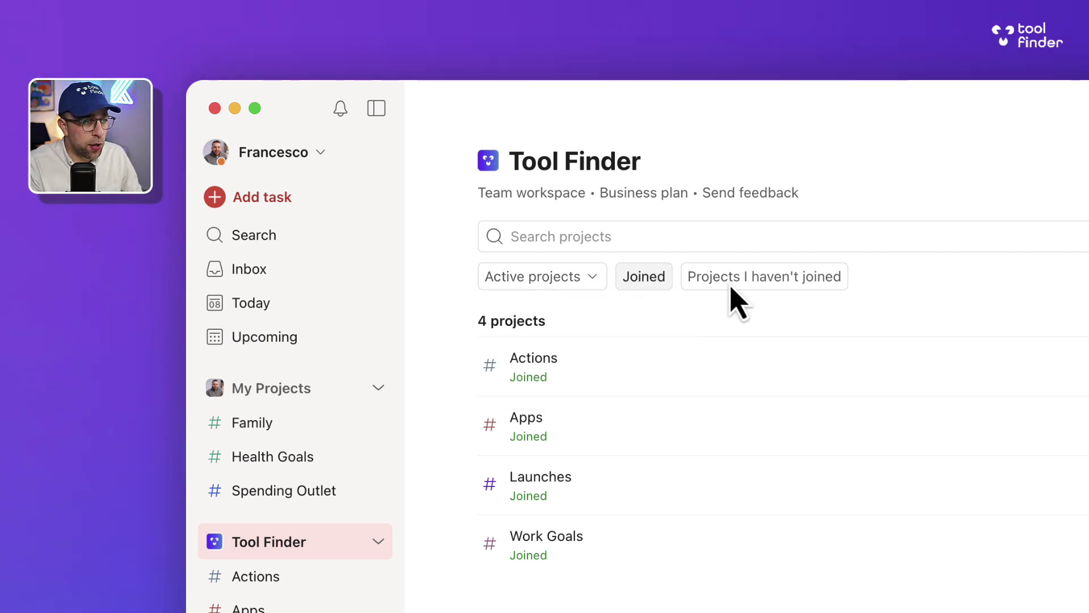
pyautogui.click(1087, 276)
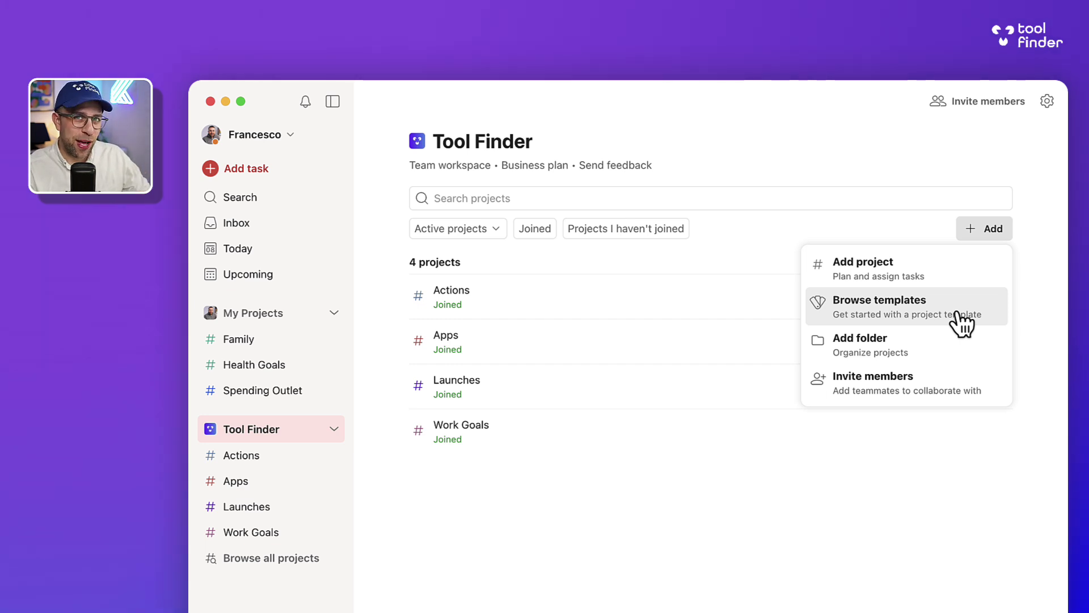
# Step: Create a folder named 'High Level' containing the Work Goals and Launches projects
pyautogui.click(934, 347)
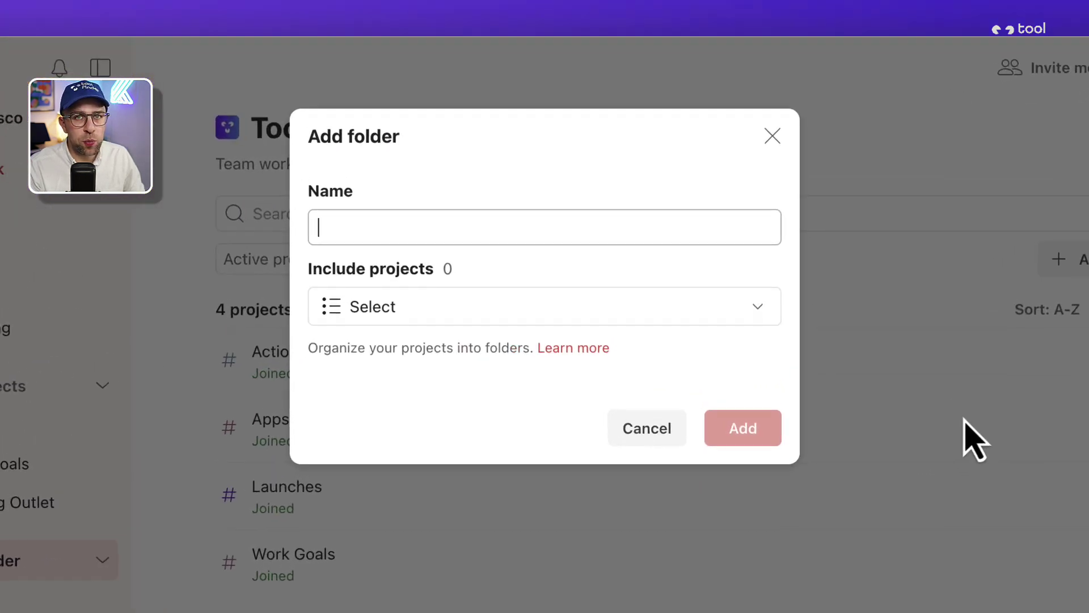
pyautogui.click(667, 316)
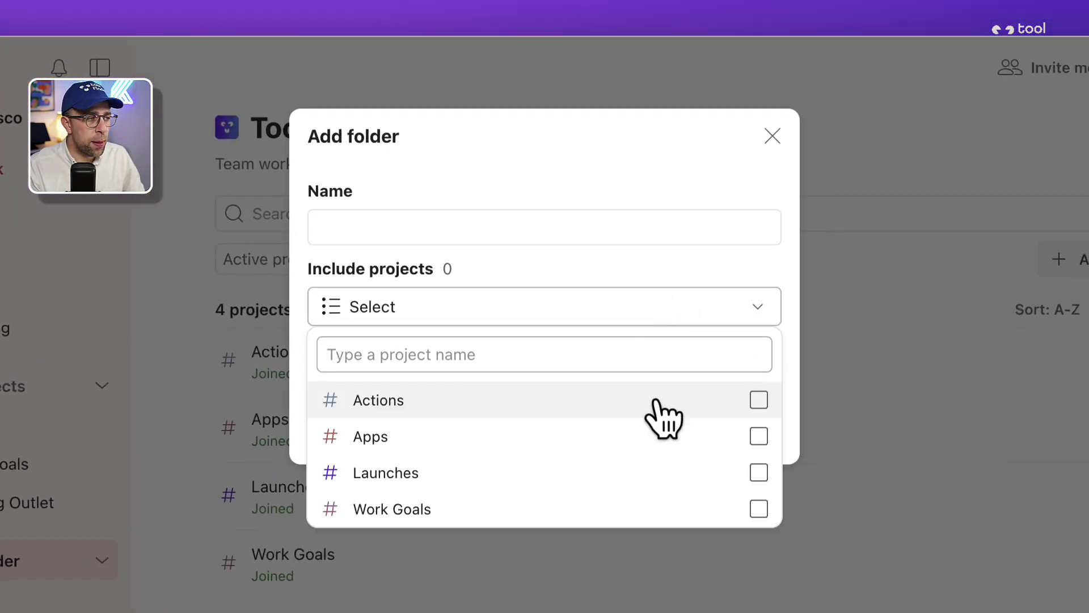
pyautogui.click(675, 510)
pyautogui.click(673, 479)
pyautogui.click(439, 226)
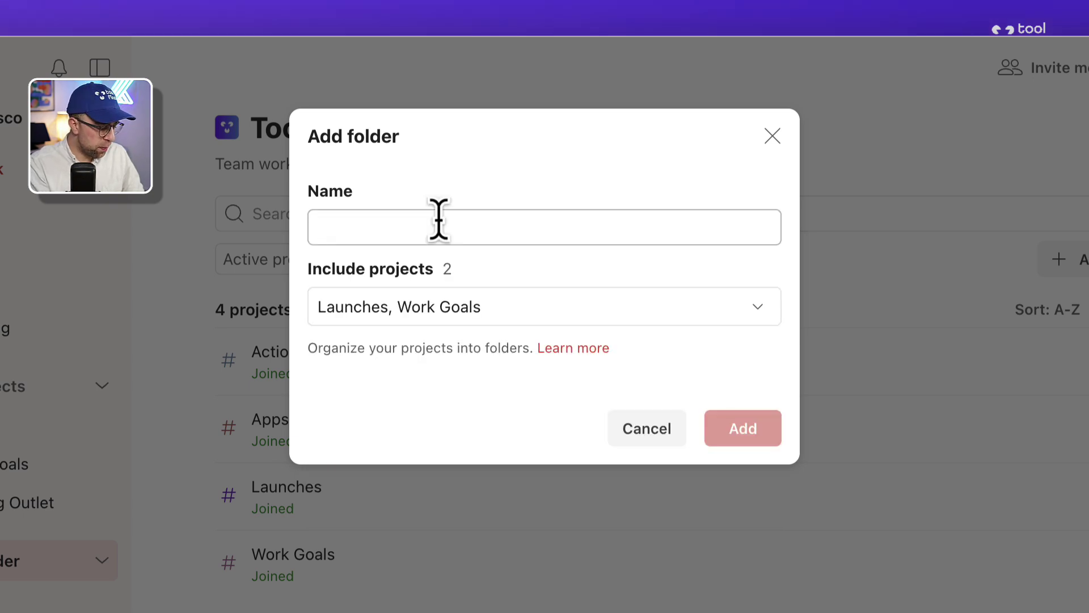
pyautogui.write('High Le')
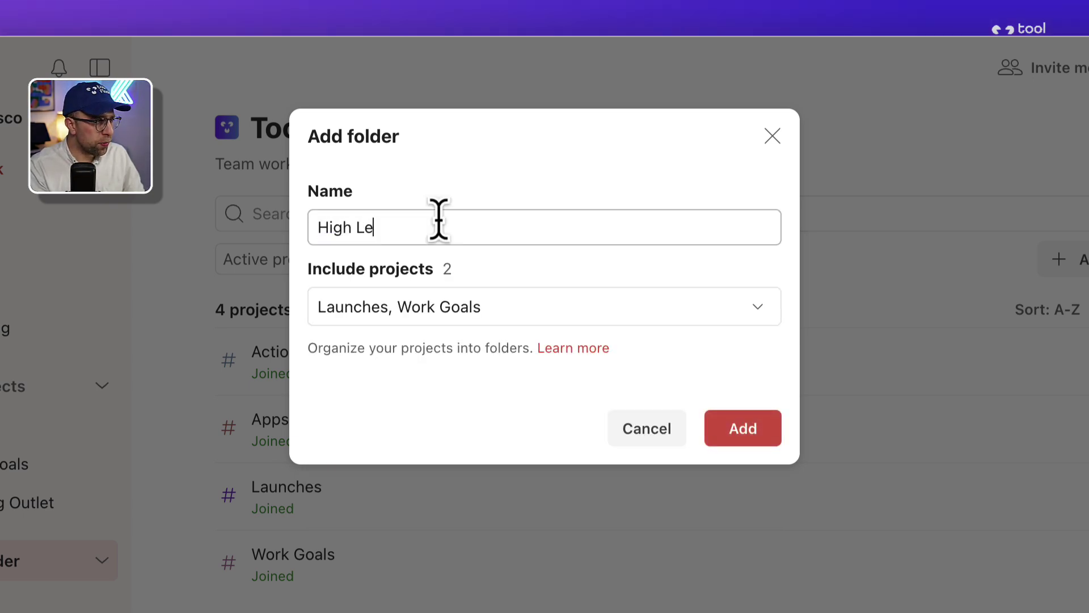
pyautogui.write('vel')
pyautogui.press('Return')
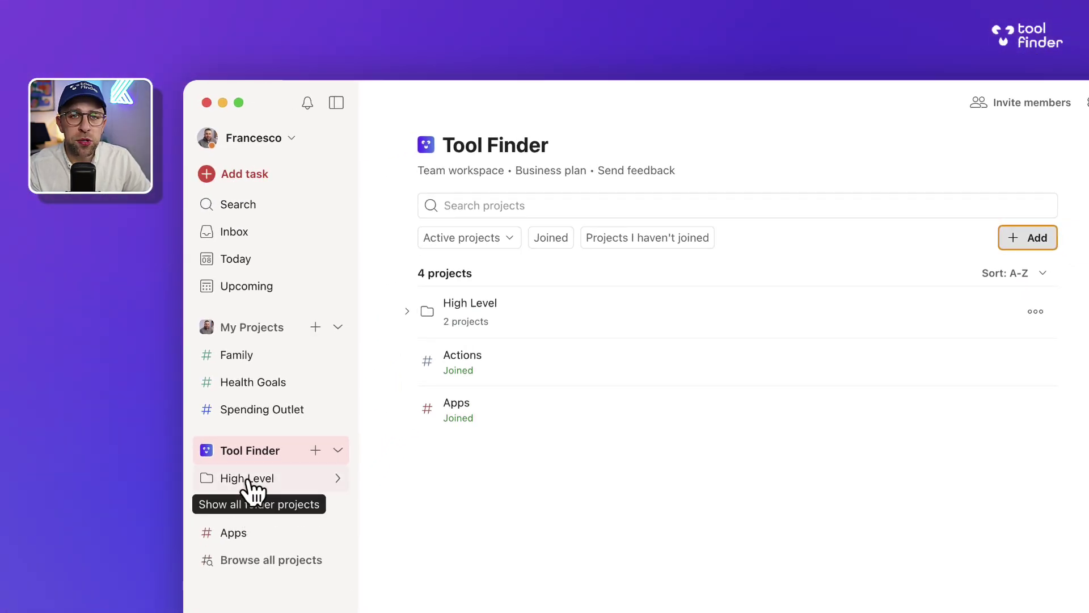
# Step: Expand and collapse High Level, check the sorting and add options, then open Team settings
pyautogui.click(338, 480)
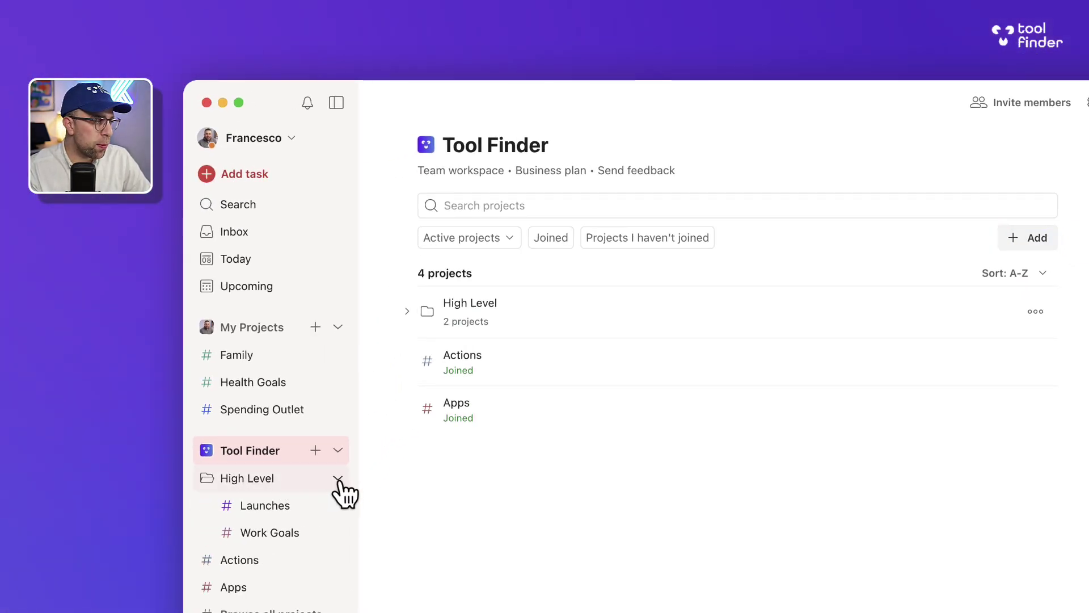
pyautogui.click(338, 479)
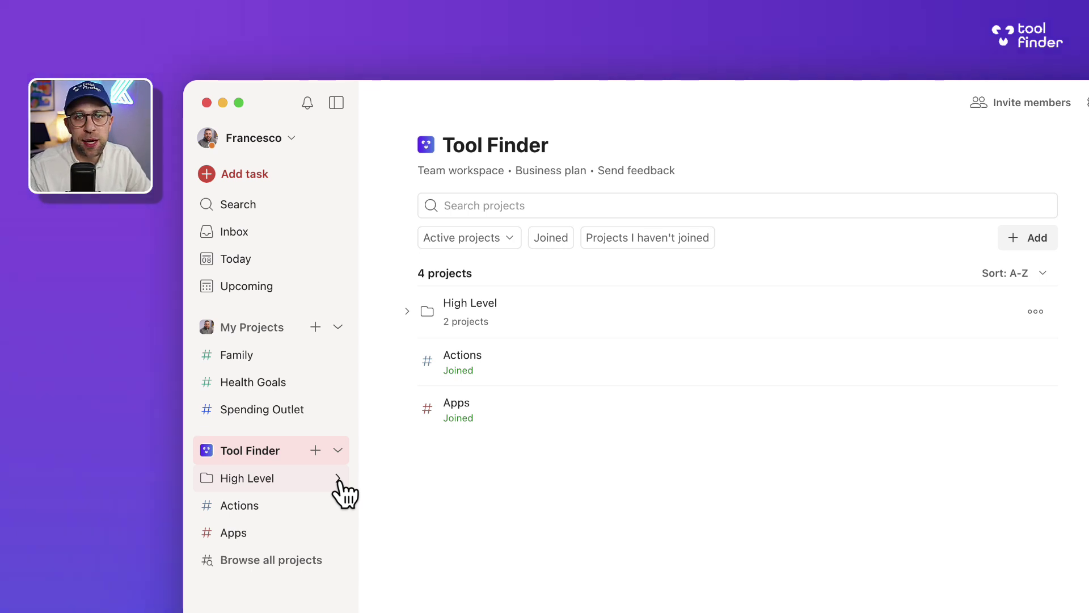
pyautogui.click(1031, 273)
pyautogui.click(1033, 238)
pyautogui.click(1033, 237)
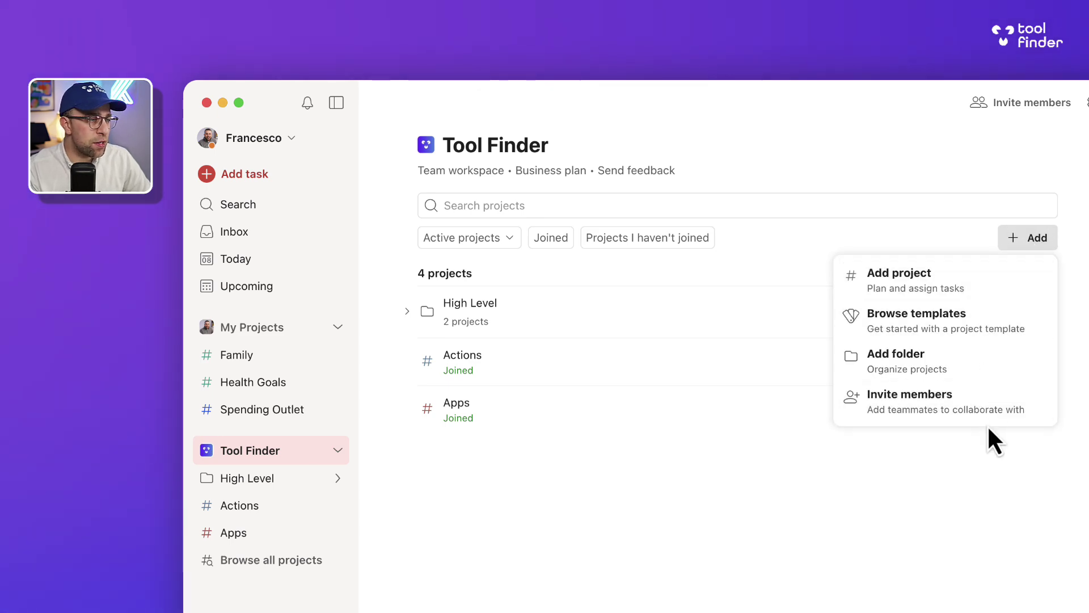
pyautogui.press('Escape')
pyautogui.click(1087, 102)
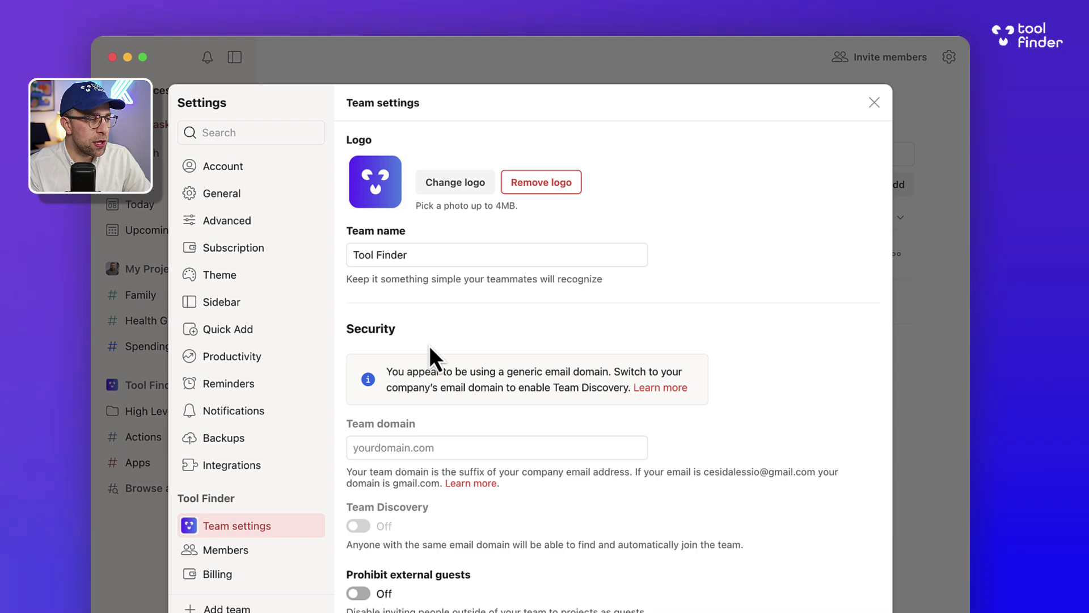
# Step: Scroll through Team settings down to the Danger zone and back, then close the Settings dialog
pyautogui.scroll(-4, 430, 357)
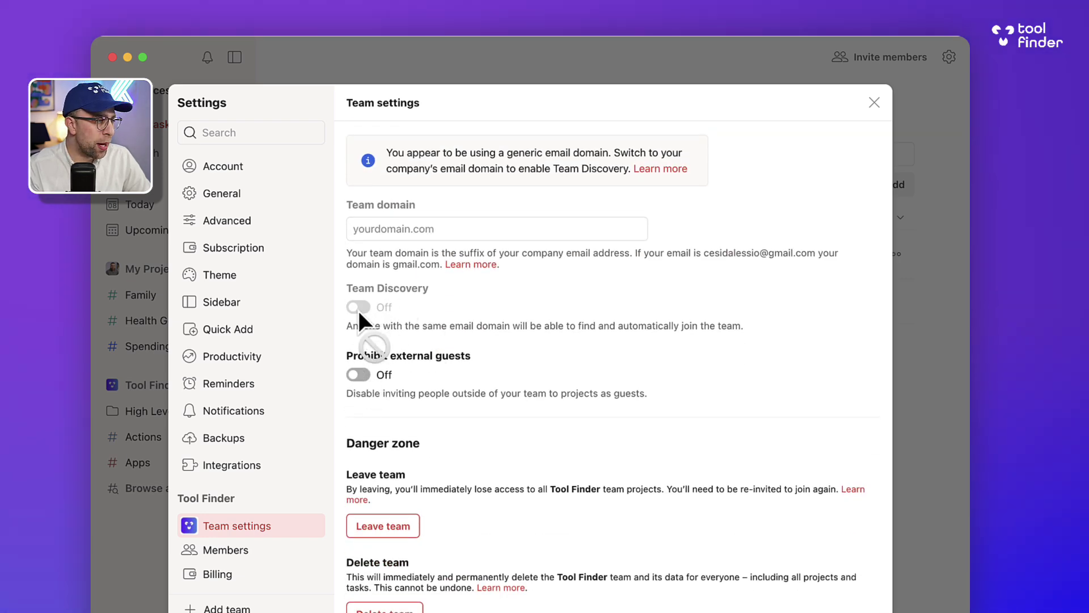
pyautogui.scroll(-1, 412, 355)
pyautogui.scroll(5, 419, 366)
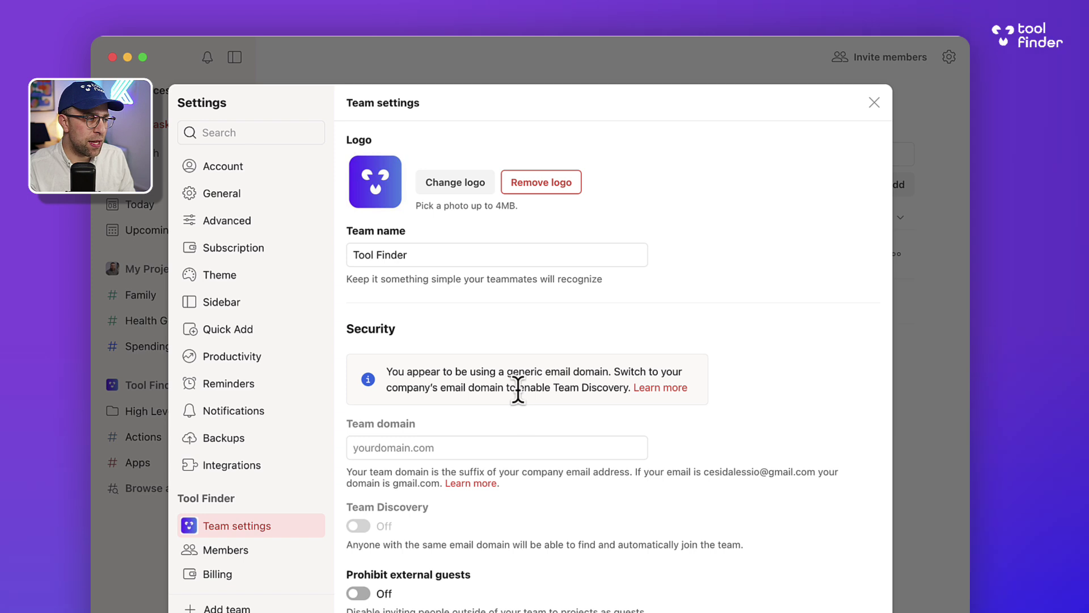
pyautogui.click(874, 102)
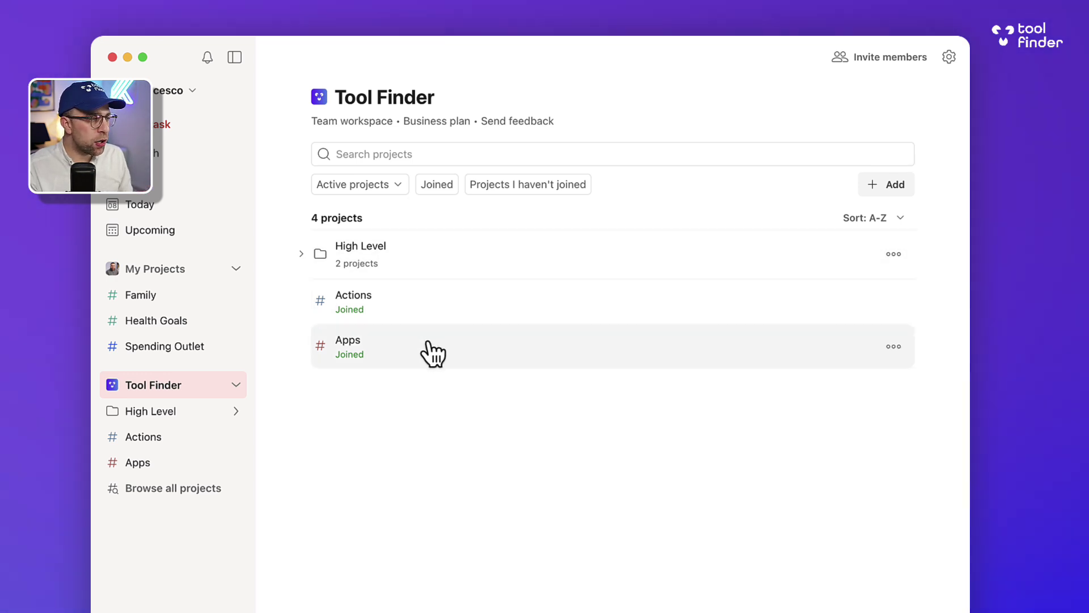
# Step: Show the Apps project as a Board grouped by Priority and sorted by due date
pyautogui.click(431, 350)
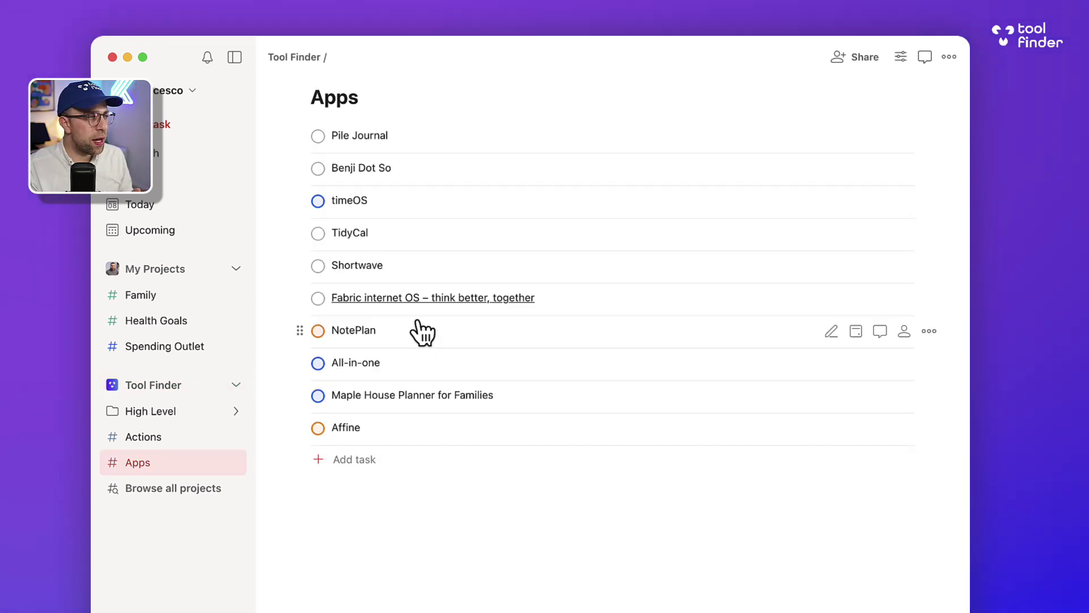
pyautogui.click(902, 58)
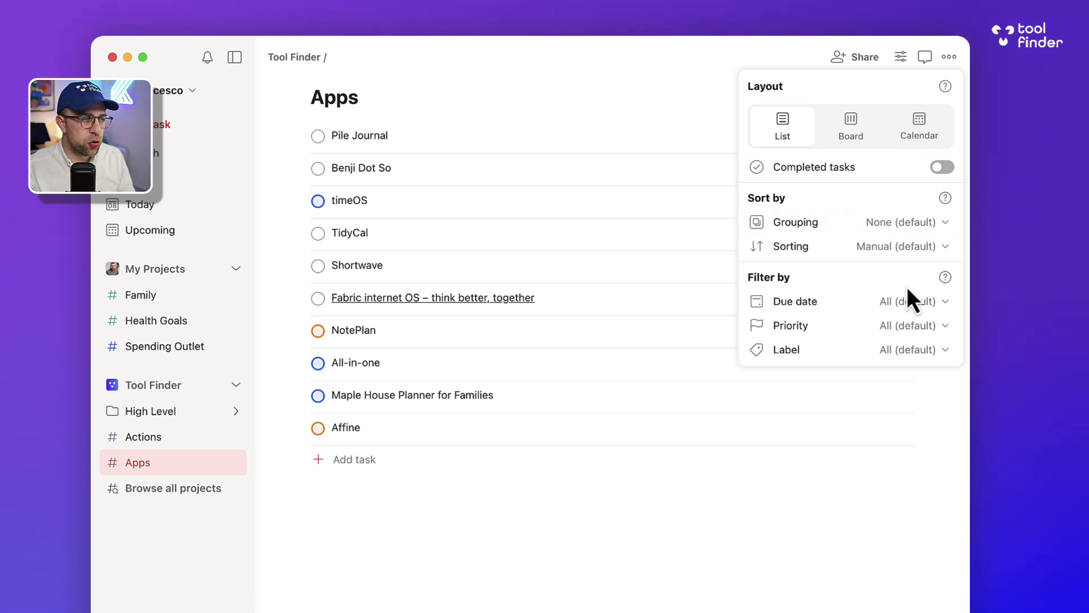
pyautogui.click(901, 223)
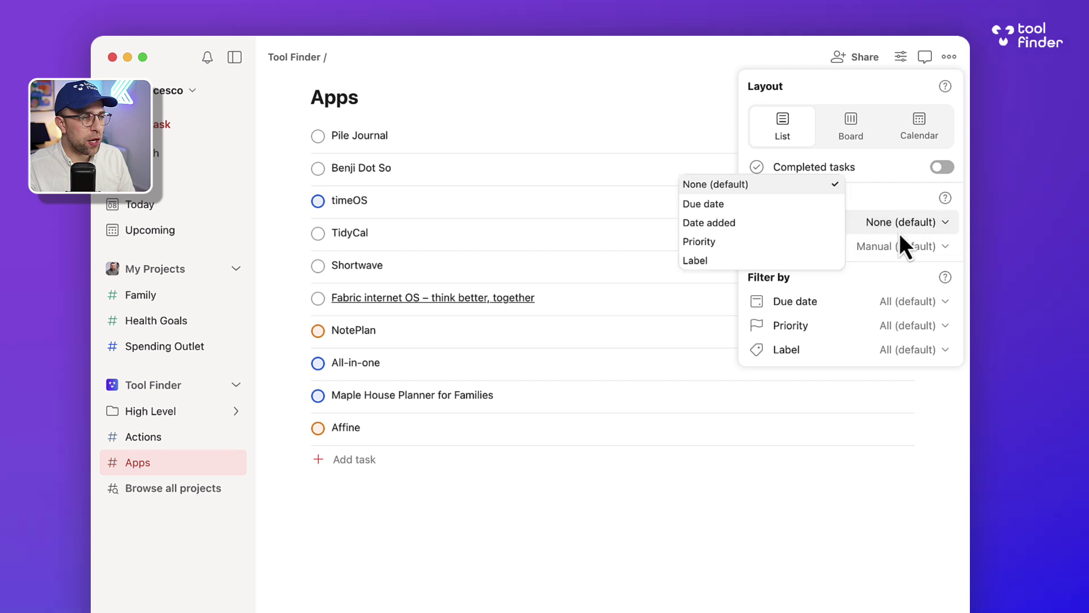
pyautogui.click(769, 241)
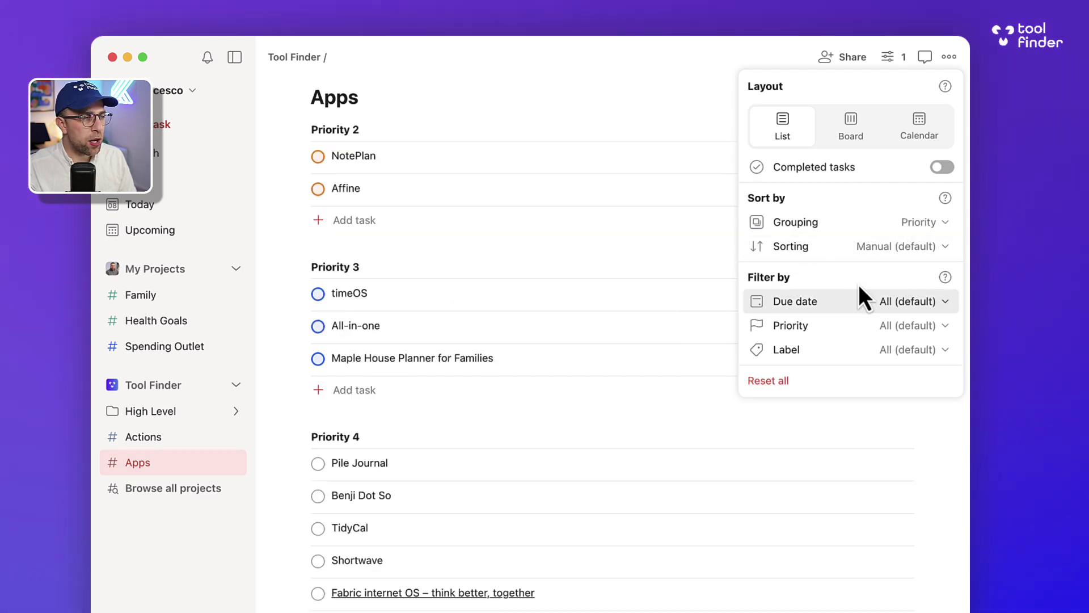
pyautogui.click(859, 136)
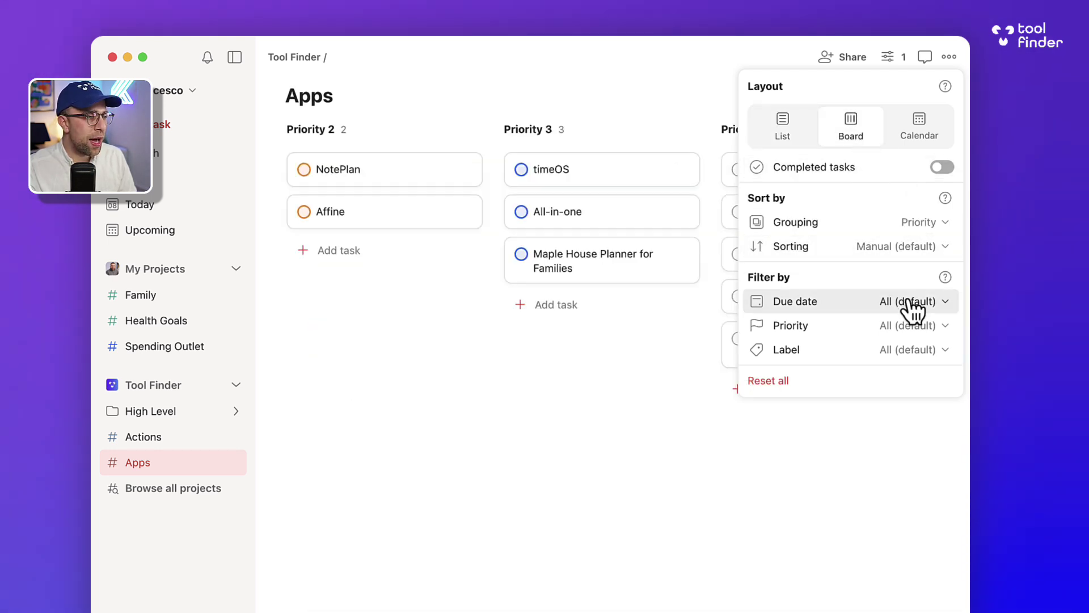
pyautogui.click(902, 246)
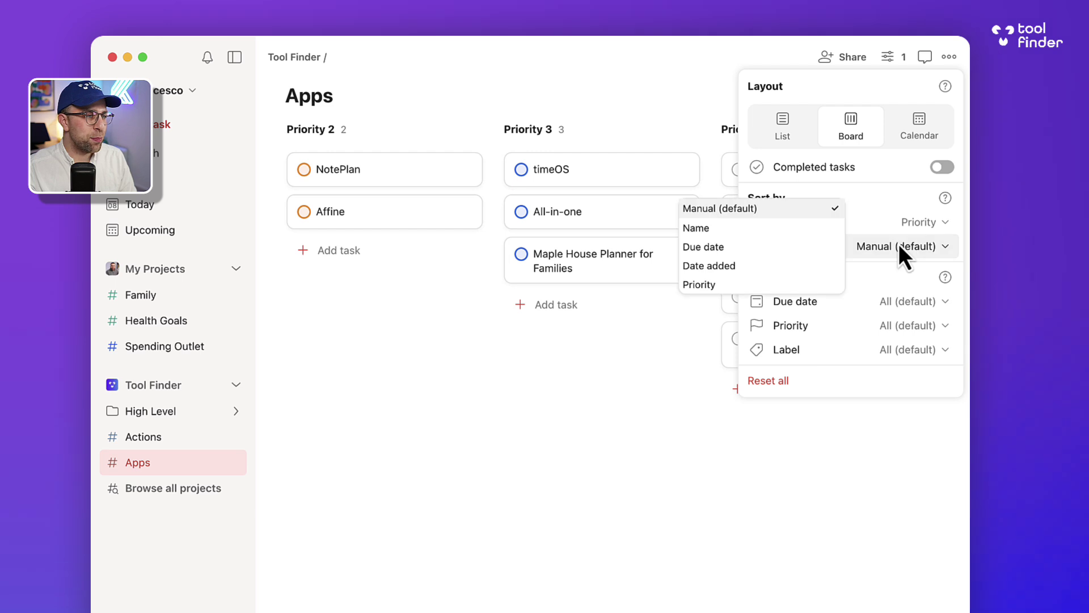
pyautogui.click(757, 253)
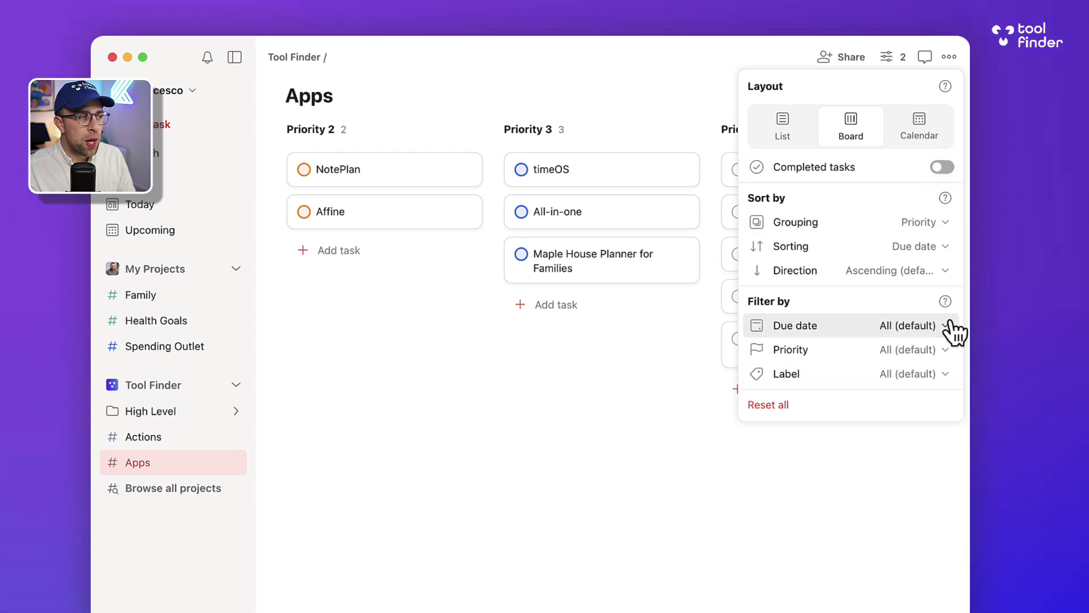
pyautogui.click(678, 422)
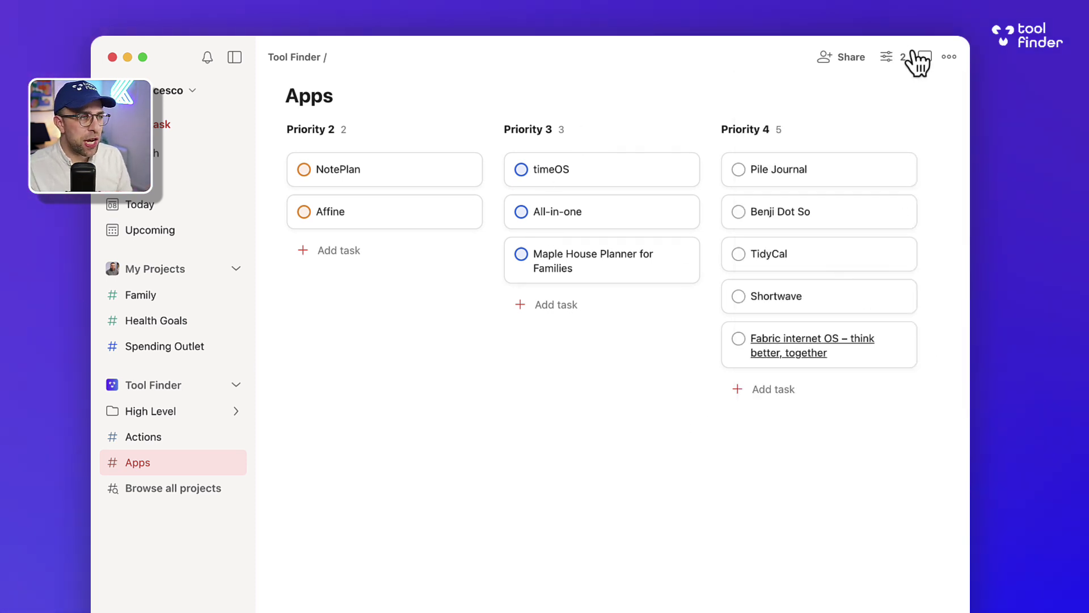
pyautogui.click(886, 57)
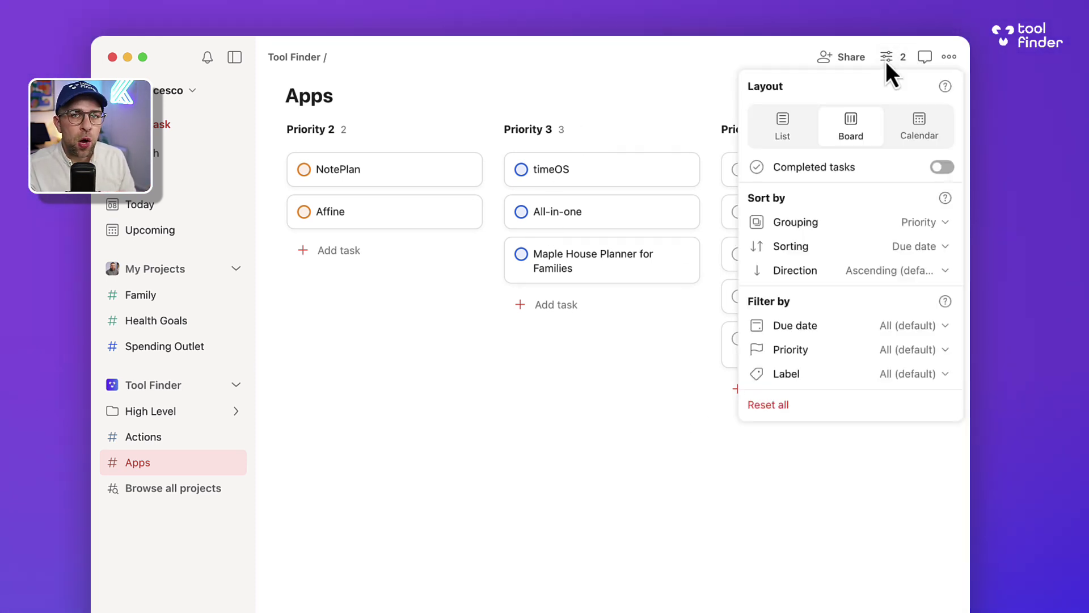
# Step: Switch Apps to Calendar layout and schedule the undated timeOS task on Friday 9 February
pyautogui.click(913, 135)
pyautogui.click(902, 123)
pyautogui.moveTo(805, 155); pyautogui.dragTo(578, 267)
pyautogui.click(579, 267)
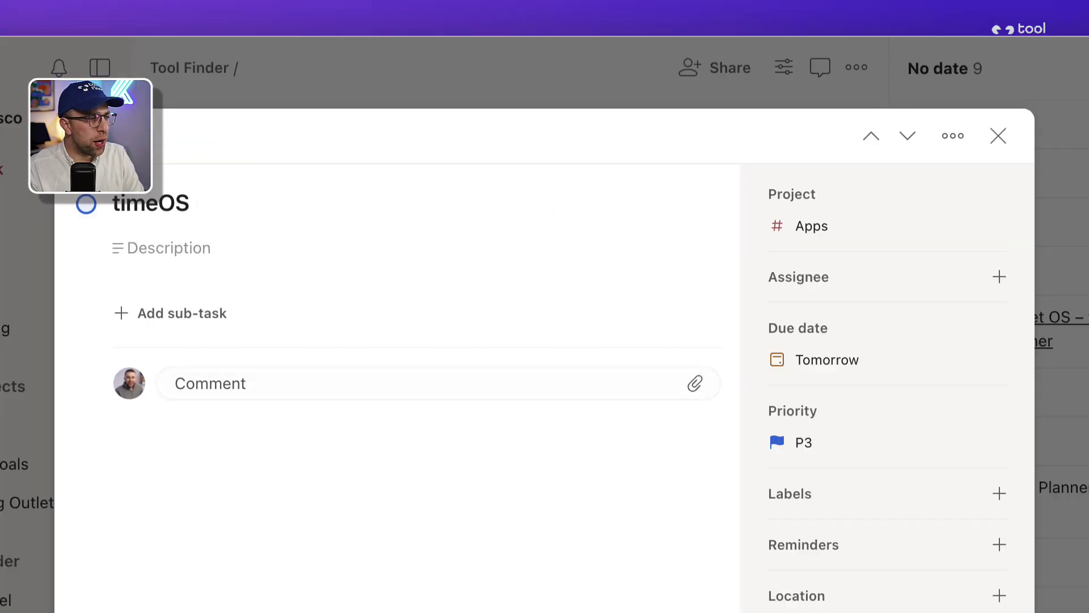
pyautogui.press('Escape')
pyautogui.click(811, 166)
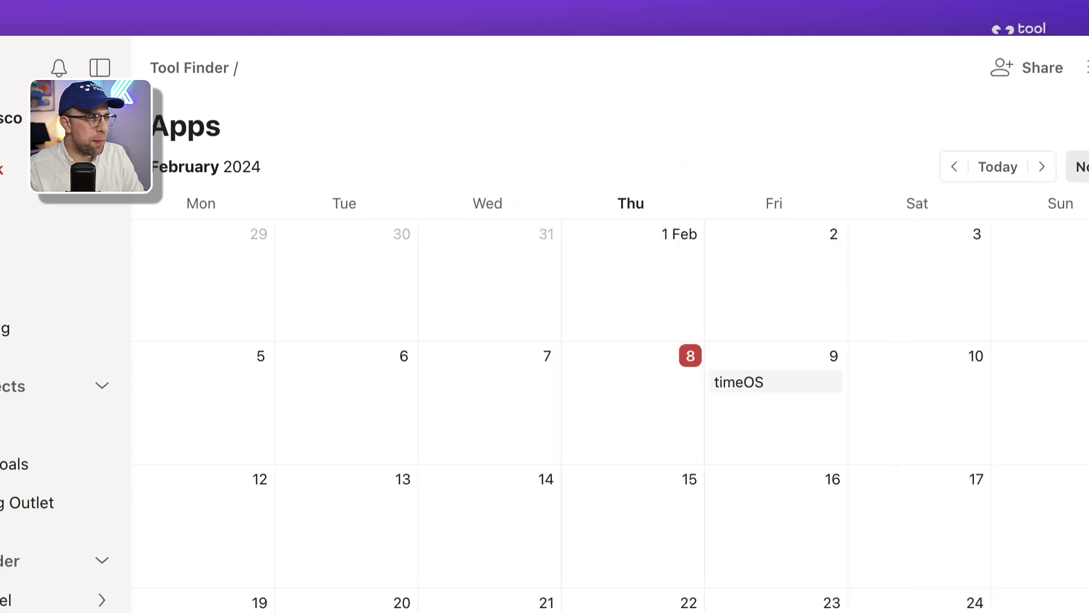
# Step: Review the layout options, expand the High Level folder, and open Browse all projects
pyautogui.click(1079, 73)
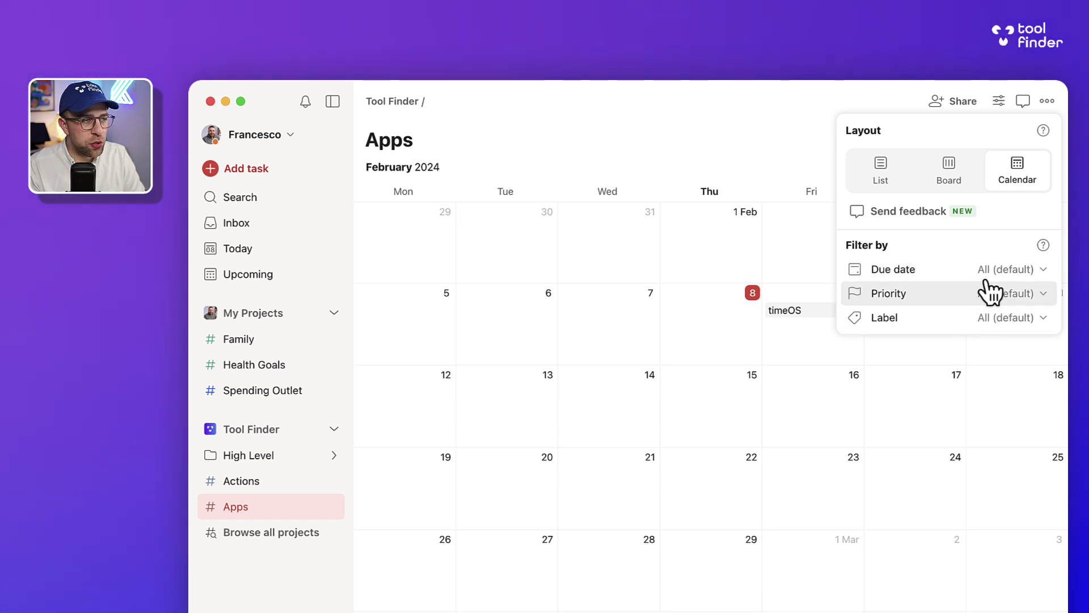
pyautogui.click(766, 144)
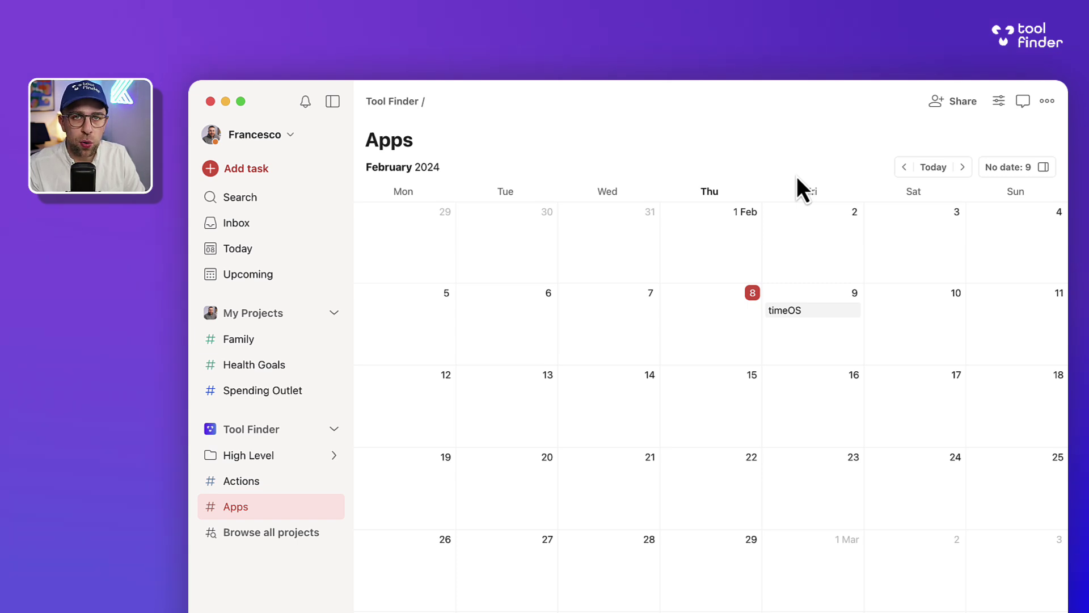
pyautogui.click(262, 458)
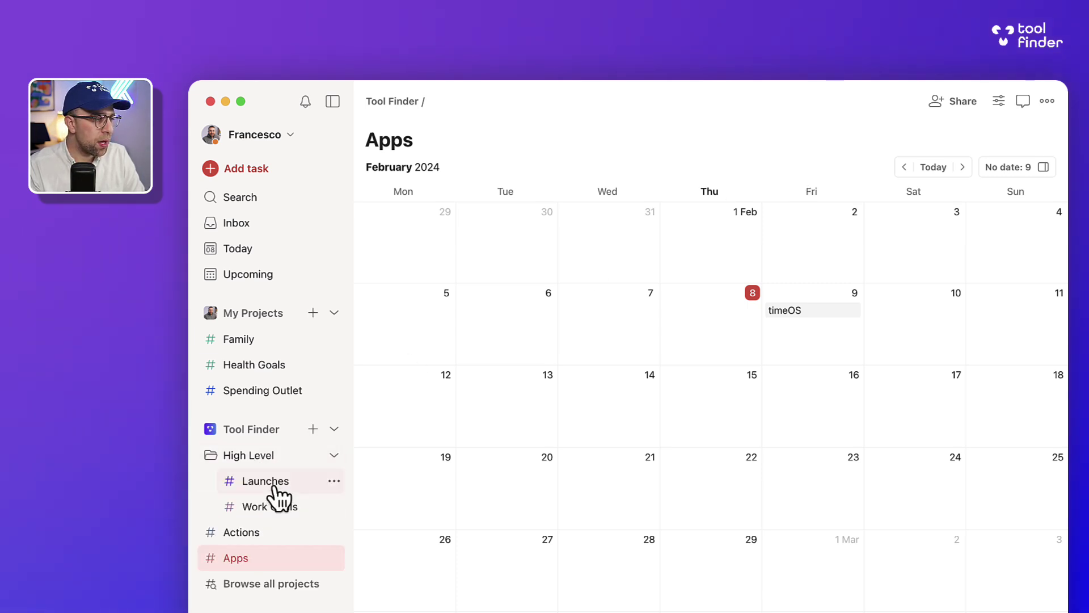
pyautogui.click(281, 584)
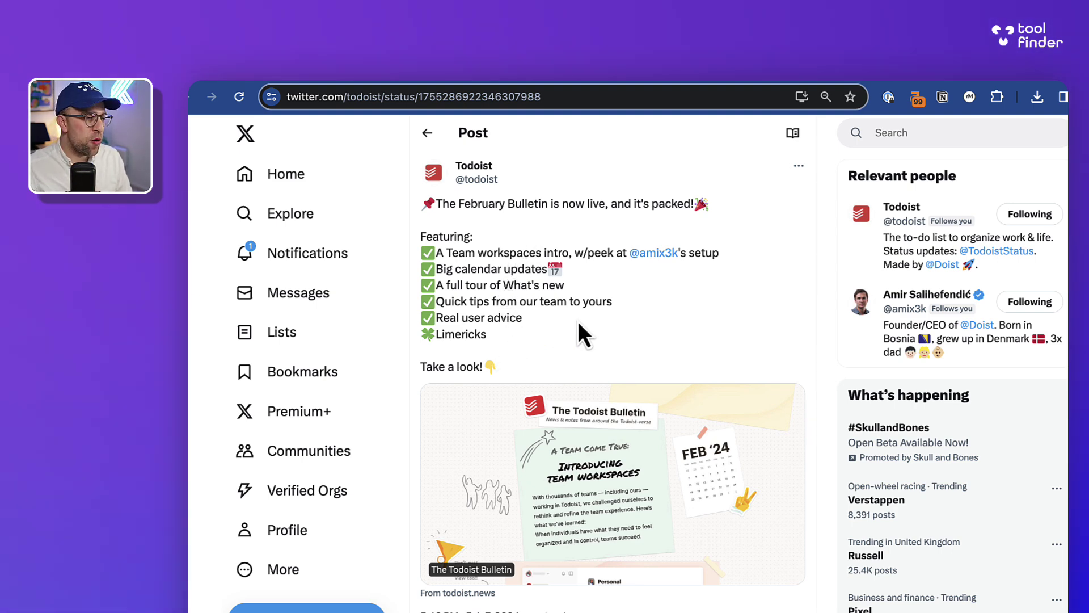
# Step: Open the Todoist February Bulletin link card from the X post
pyautogui.scroll(-5, 598, 382)
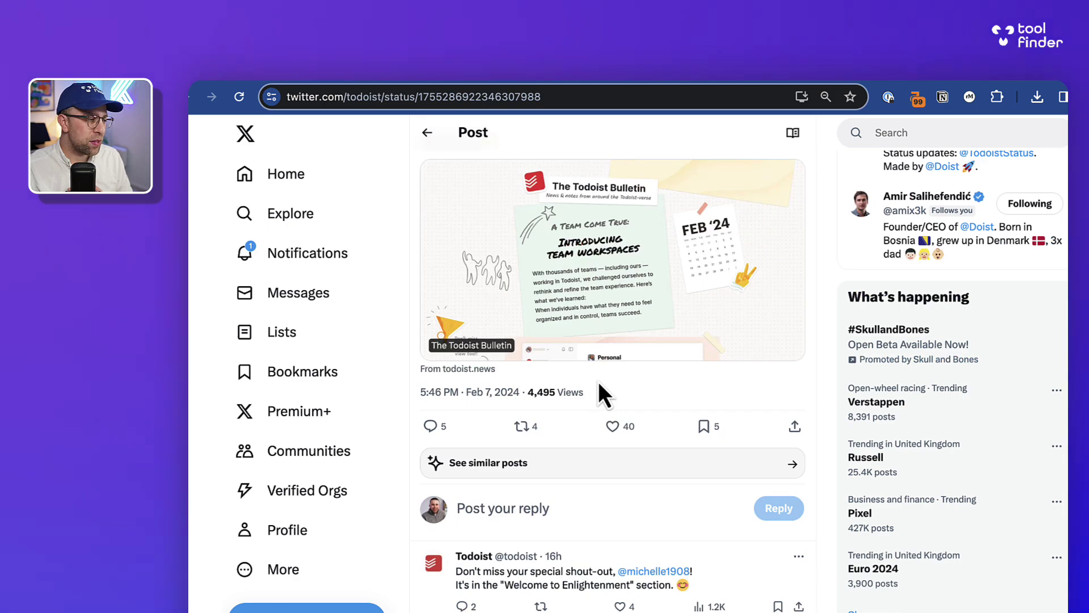
pyautogui.scroll(5, 602, 389)
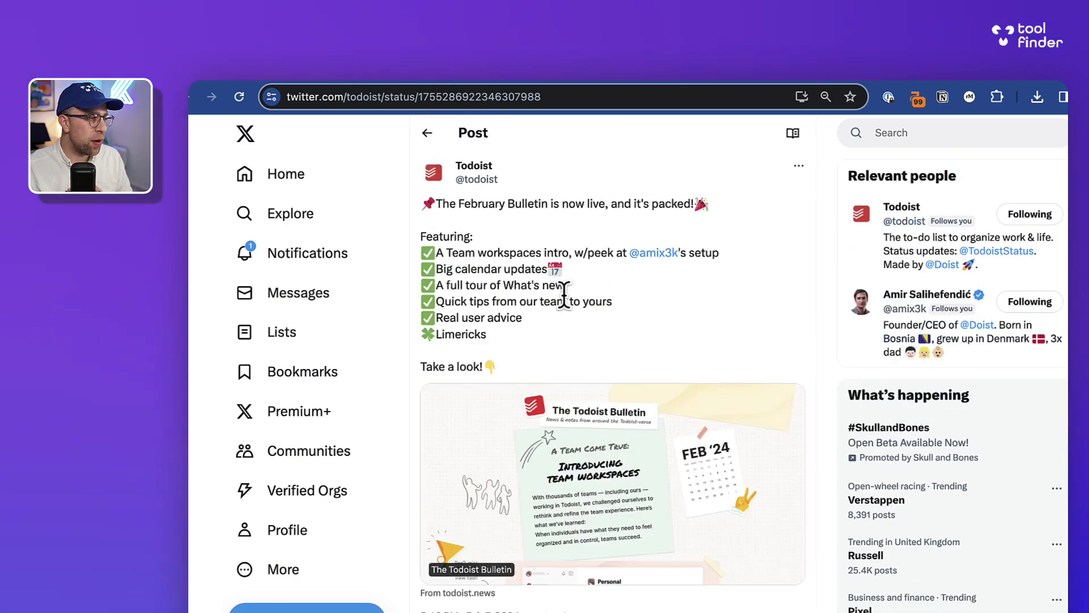
pyautogui.click(592, 431)
# Step: Scroll through the todoist.news/2024_02 bulletin to review its team workspace features
pyautogui.scroll(-15, 515, 346)
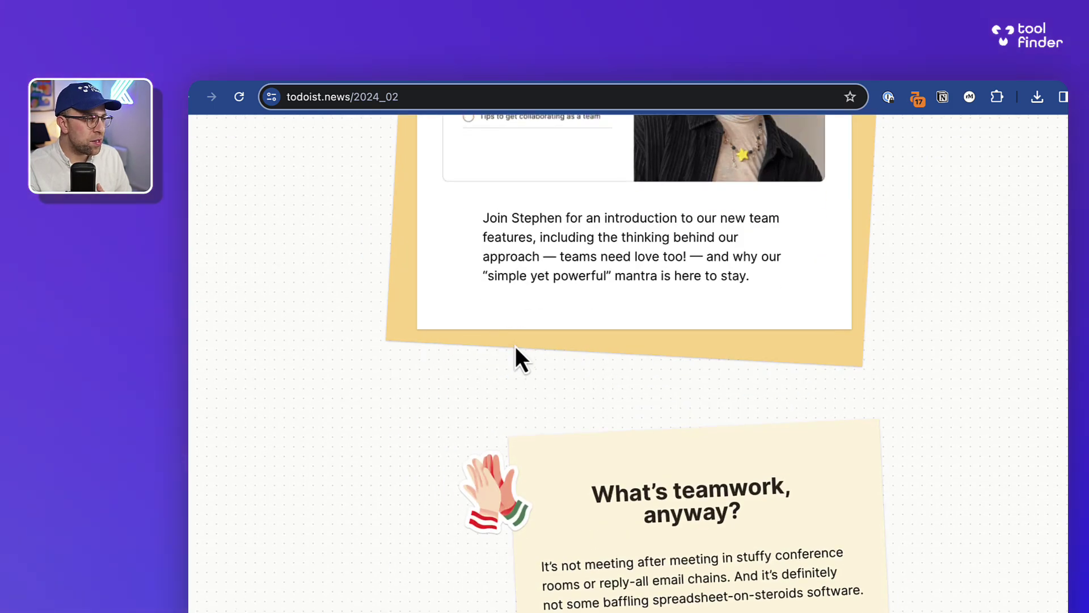
pyautogui.scroll(5, 515, 346)
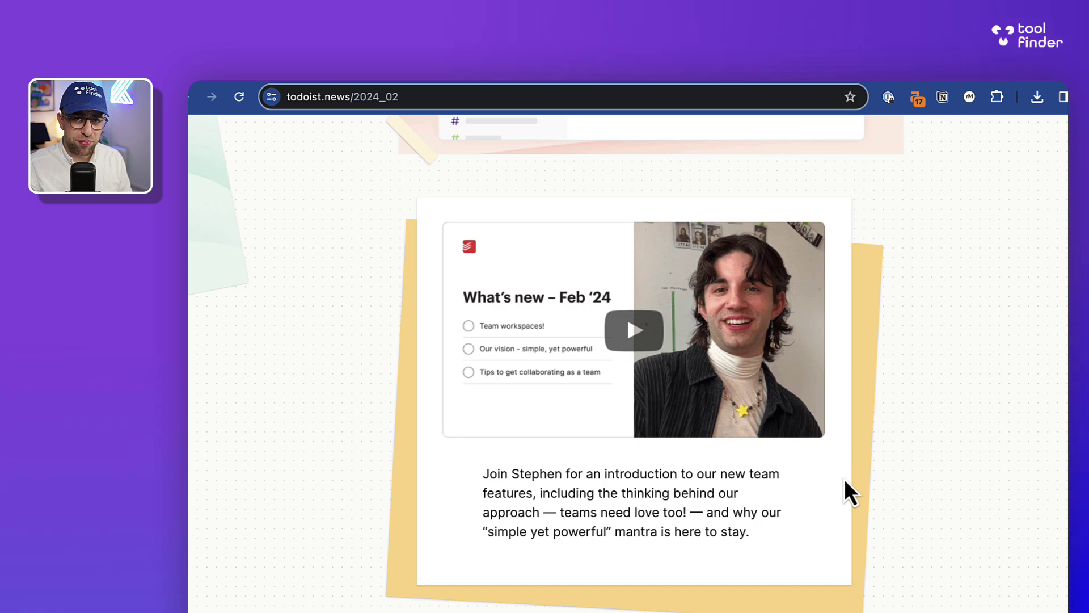
pyautogui.scroll(-15, 599, 468)
pyautogui.scroll(-10, 599, 468)
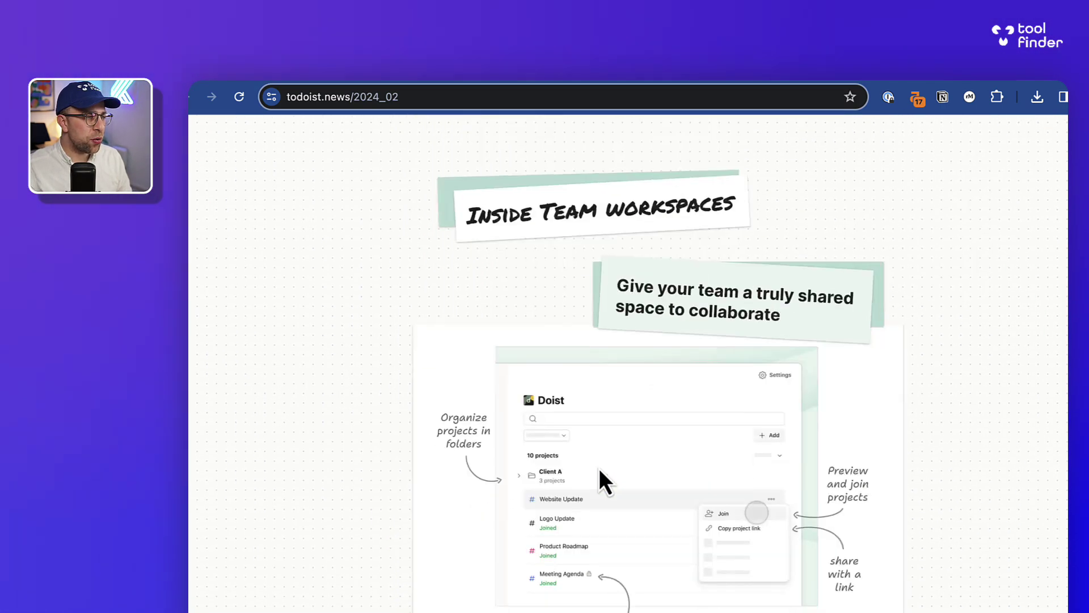
pyautogui.scroll(-10, 588, 409)
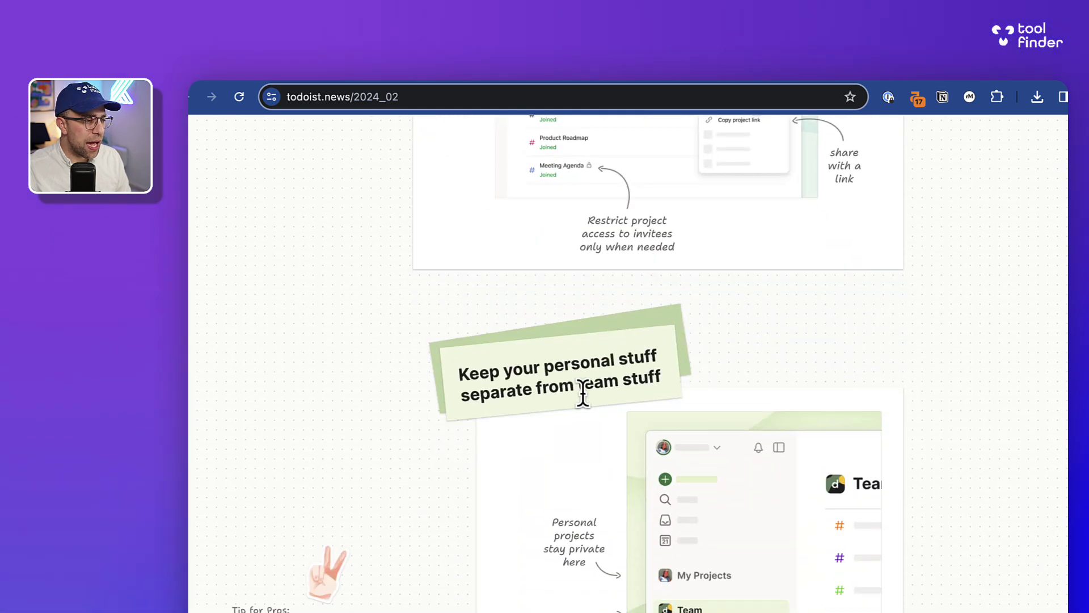
pyautogui.scroll(-1, 584, 396)
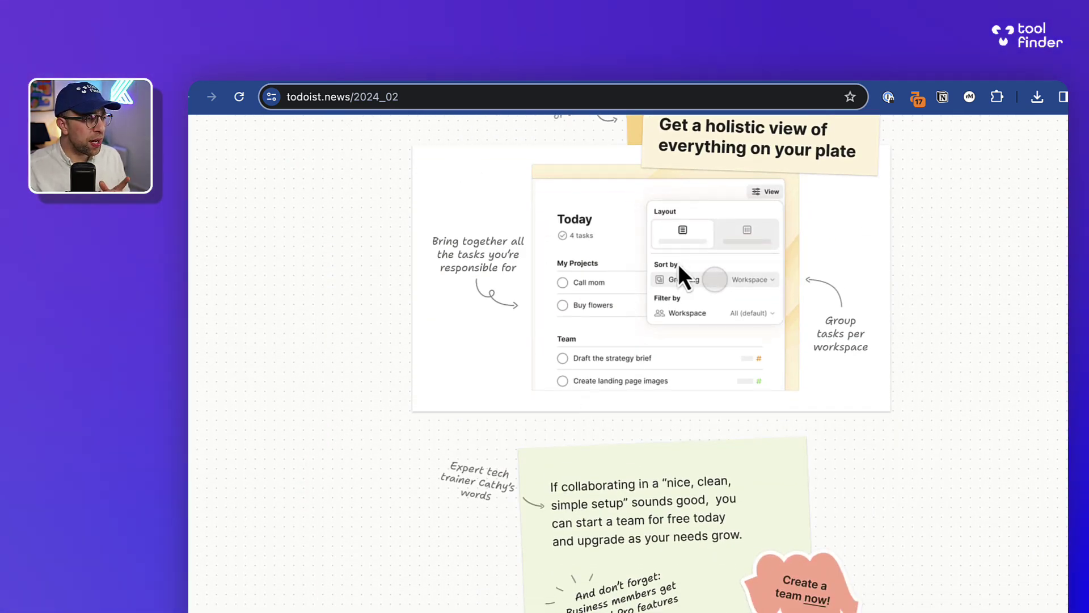
pyautogui.scroll(5, 656, 233)
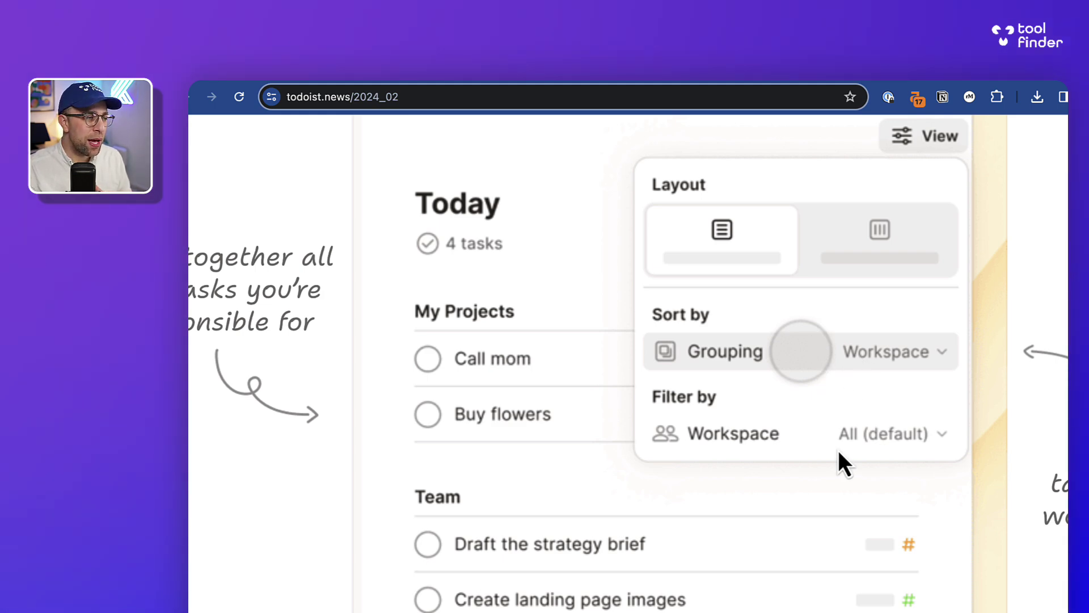
pyautogui.scroll(-5, 782, 433)
pyautogui.scroll(-7, 781, 433)
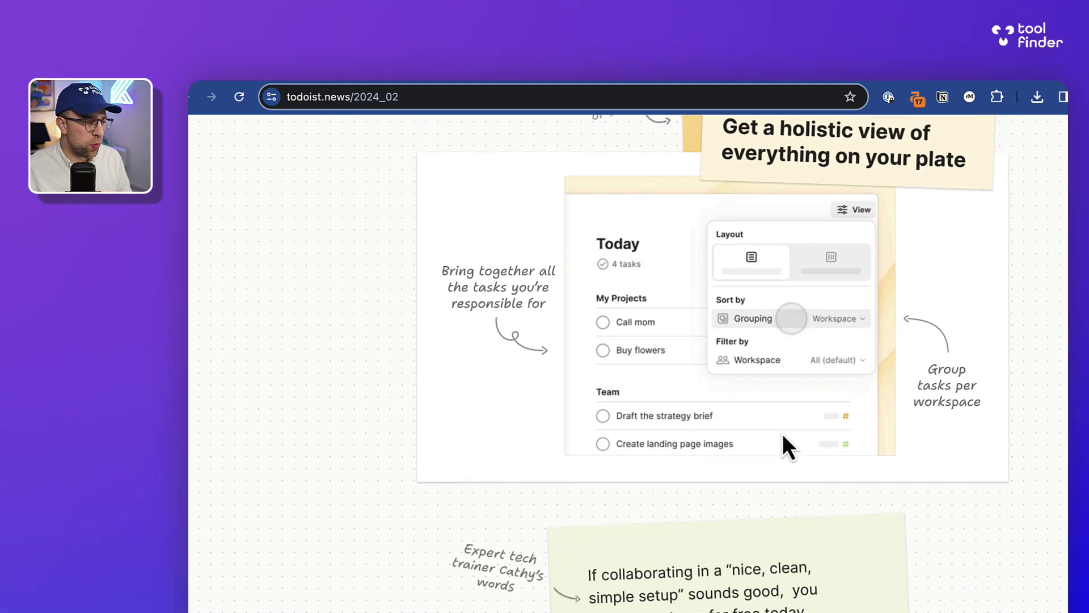
pyautogui.scroll(-12, 783, 437)
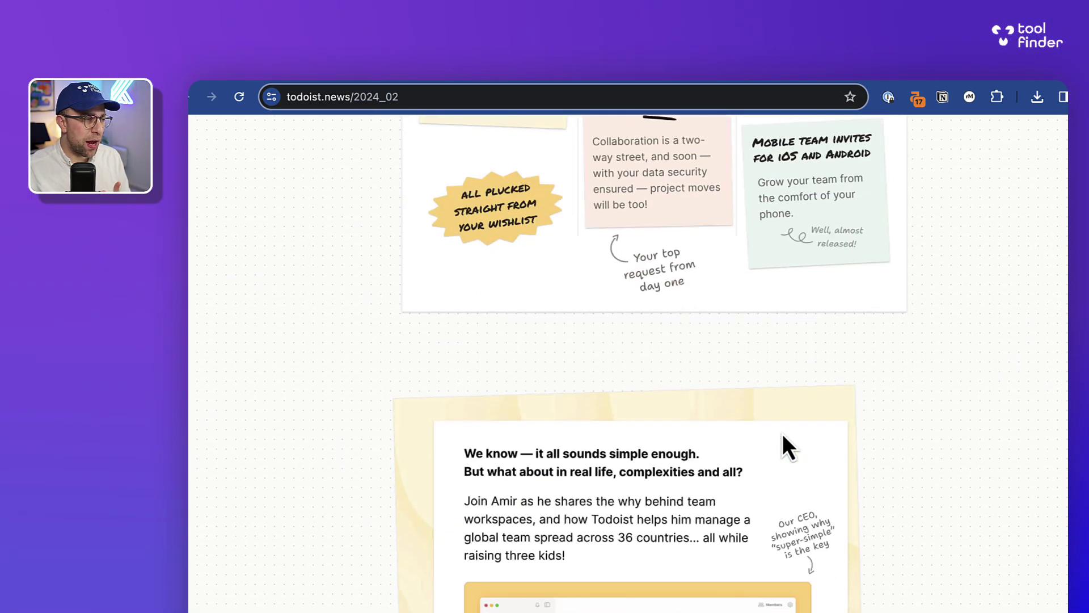
pyautogui.scroll(-6, 783, 436)
pyautogui.scroll(-7, 782, 438)
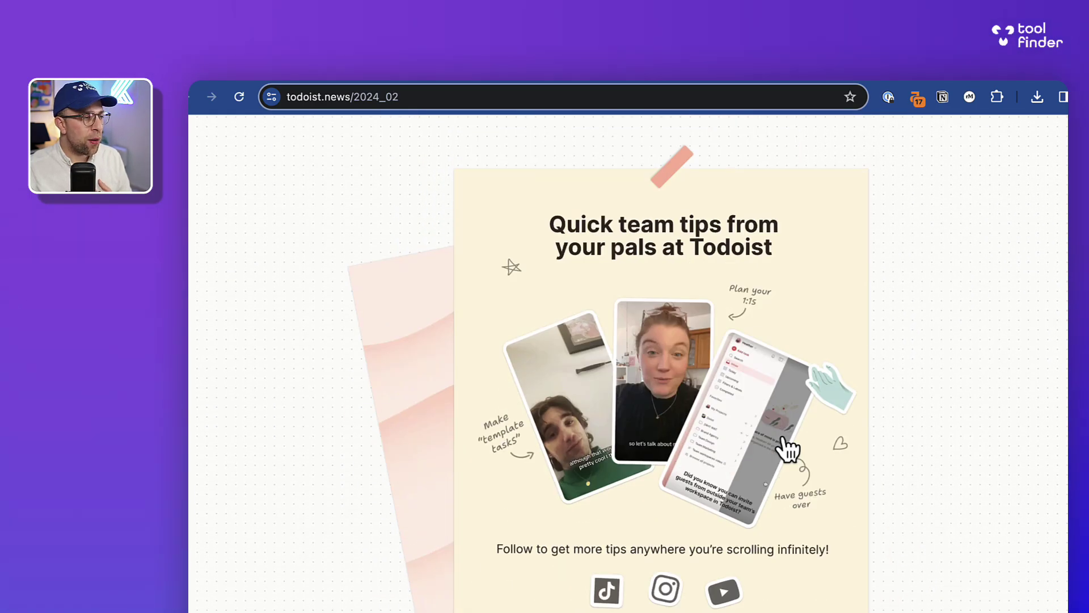
pyautogui.scroll(10, 700, 358)
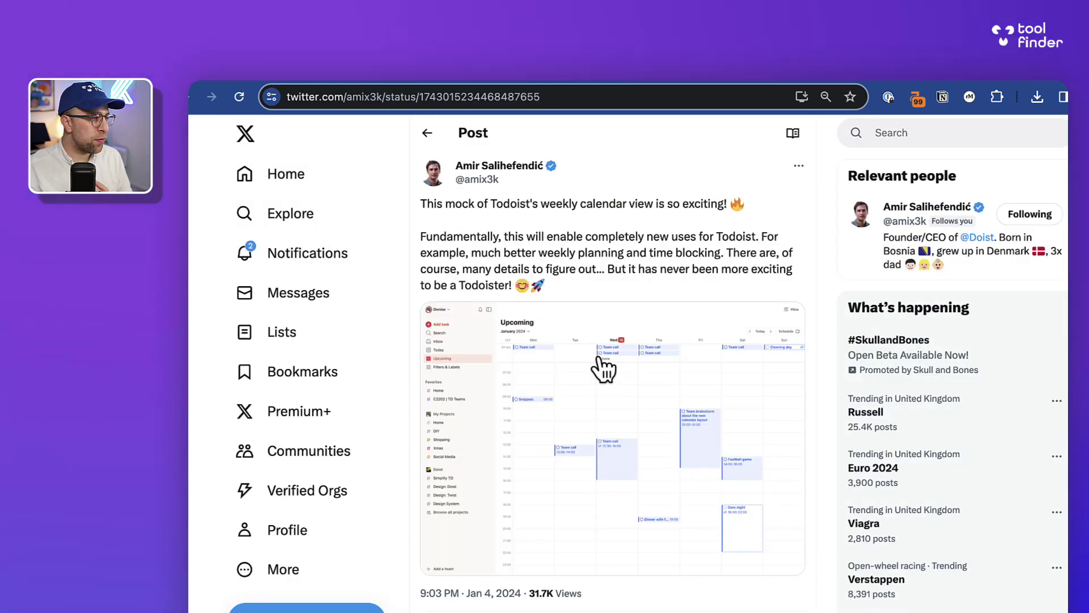
# Step: Scroll the post showing the mock of Todoist's weekly calendar view
pyautogui.scroll(5, 605, 369)
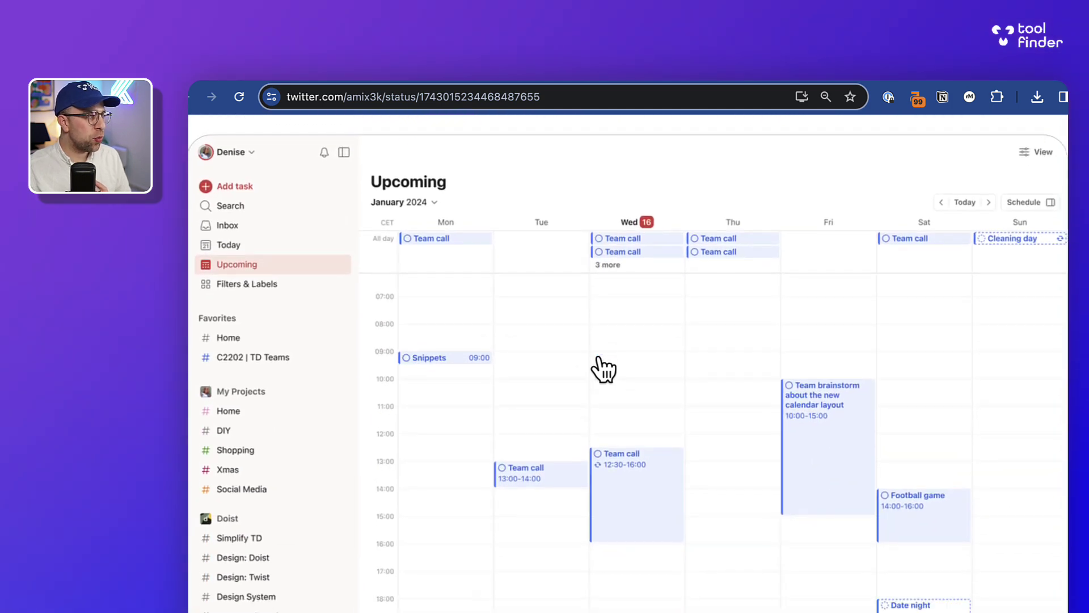
pyautogui.scroll(-1, 604, 369)
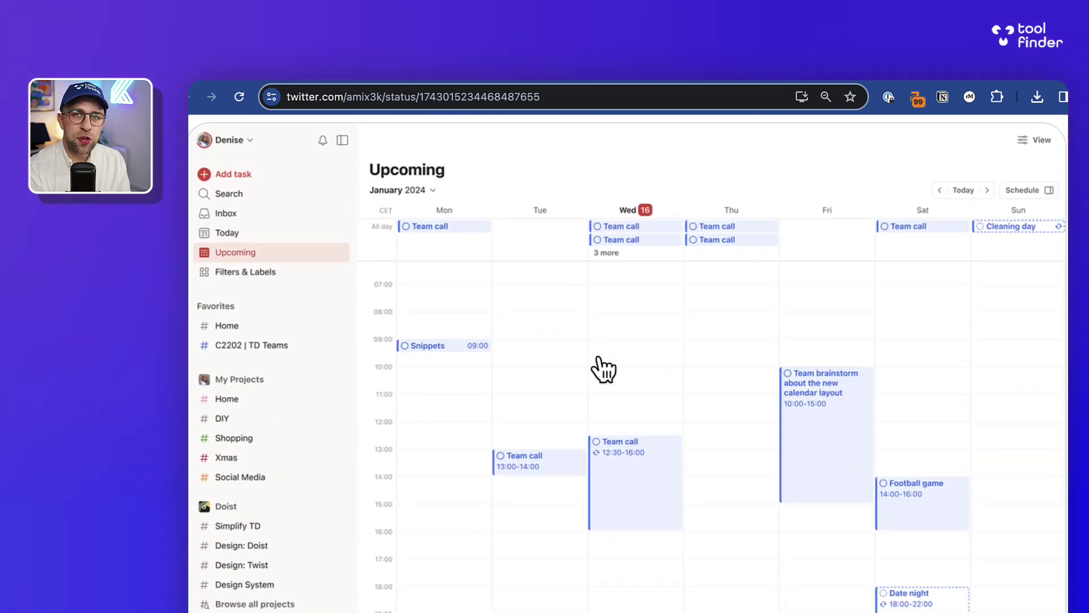